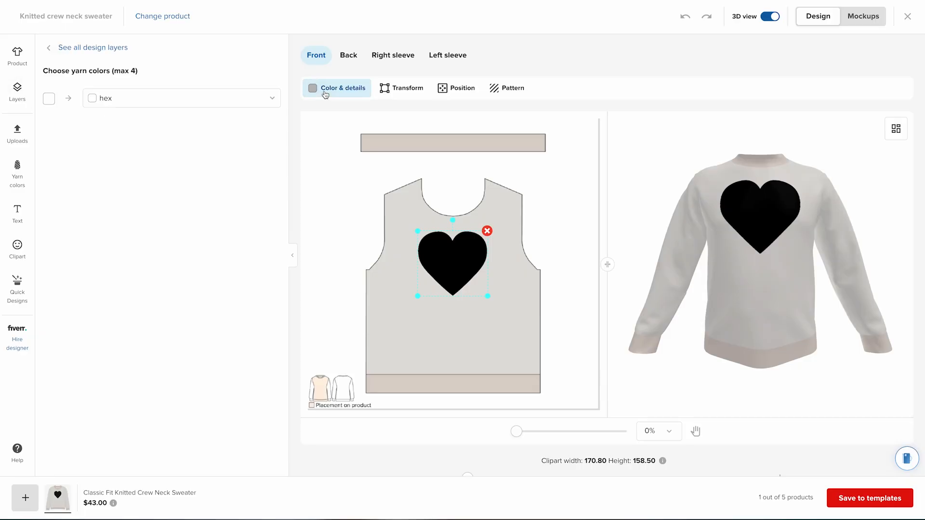
- Recolour the front heart Light Pink, enlarge it to about 371 × 346 units and lower it on the sweater
left_click(267, 99)
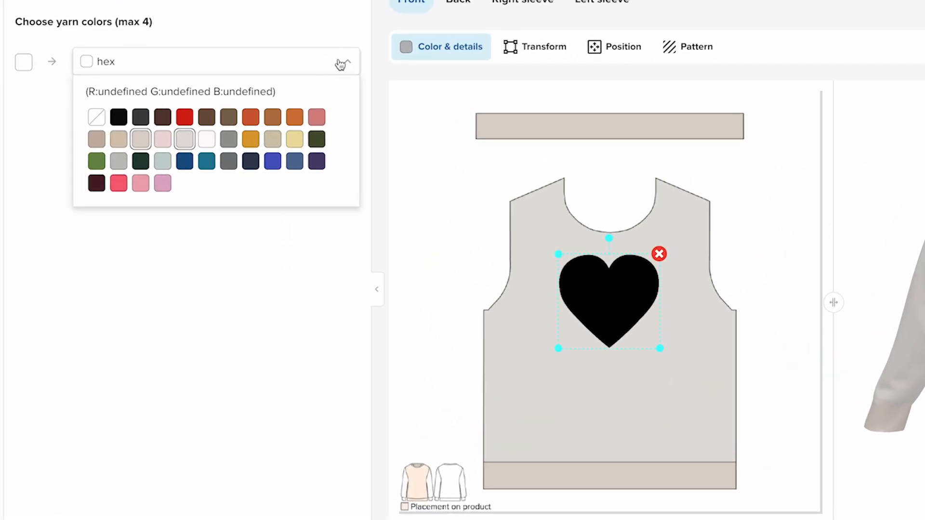
left_click(164, 145)
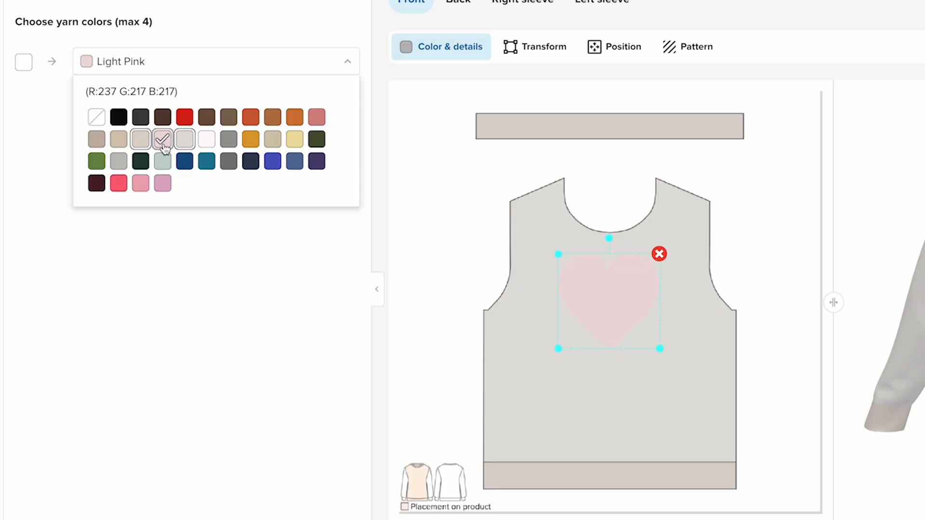
left_click_drag(558, 349, 530, 387)
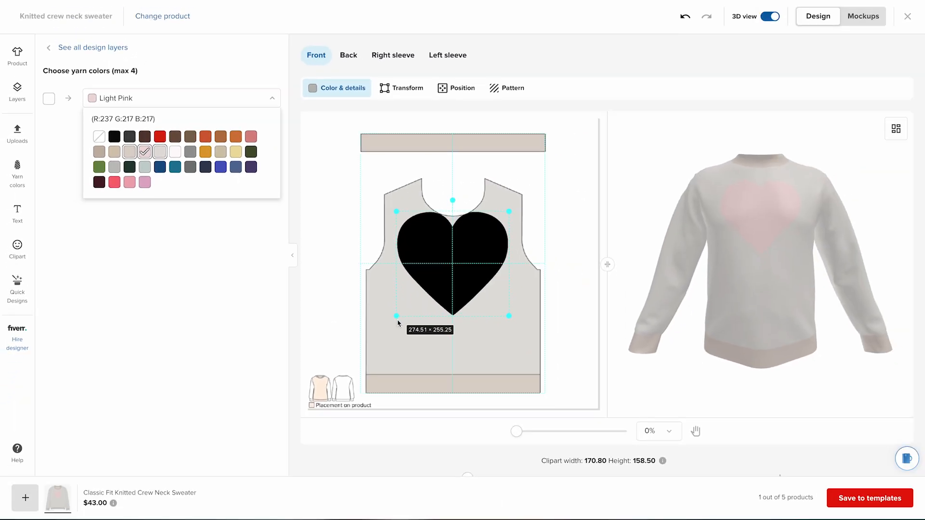
left_click_drag(398, 322, 379, 336)
left_click_drag(470, 274, 466, 288)
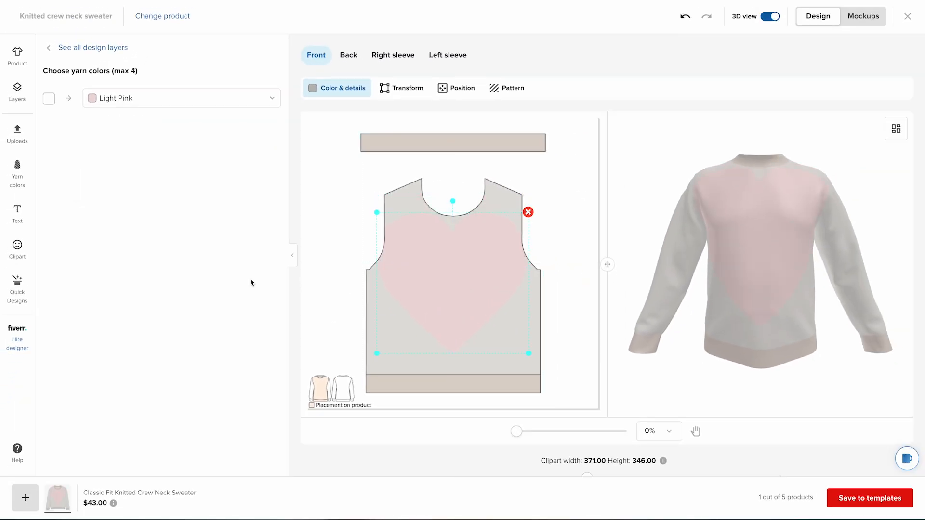
- Add a second solid heart inside the Light Pink one, in Hot Pink and about 253 × 235 units
left_click(19, 248)
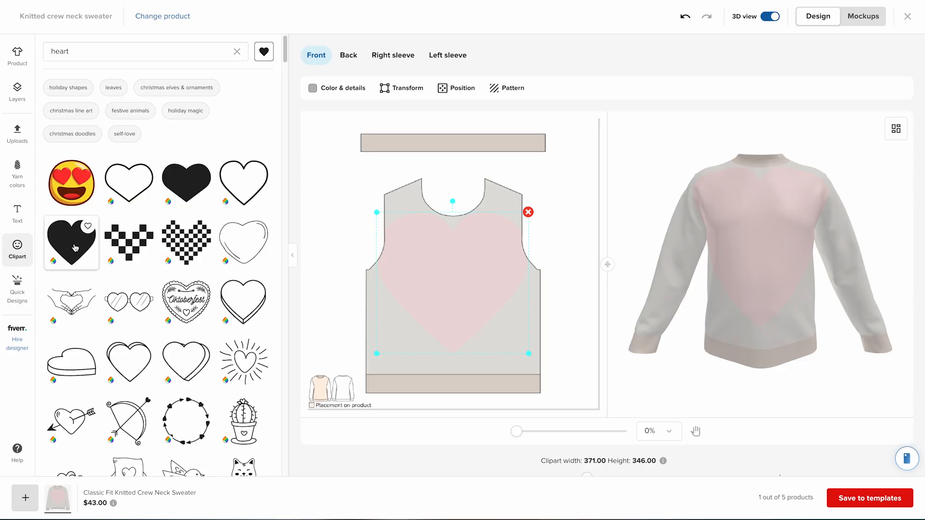
left_click(84, 239)
left_click(234, 102)
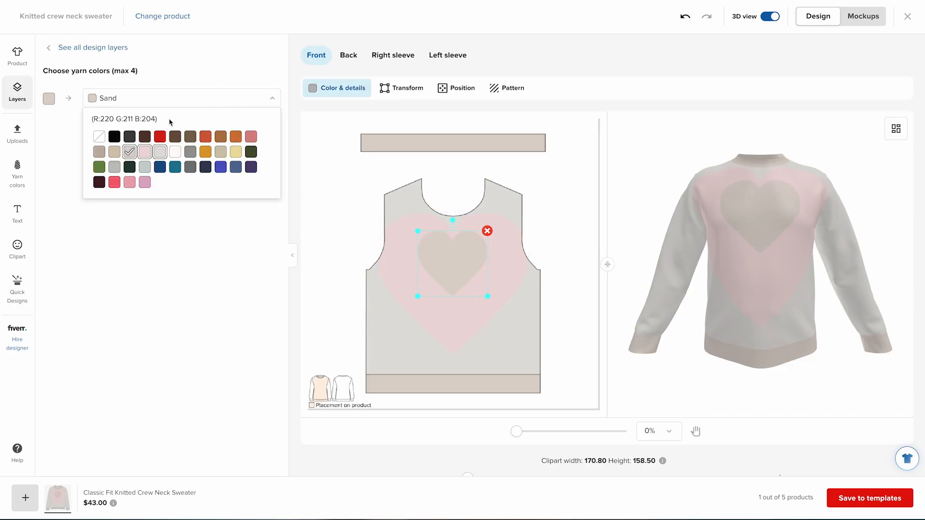
left_click(115, 183)
left_click_drag(488, 296, 504, 332)
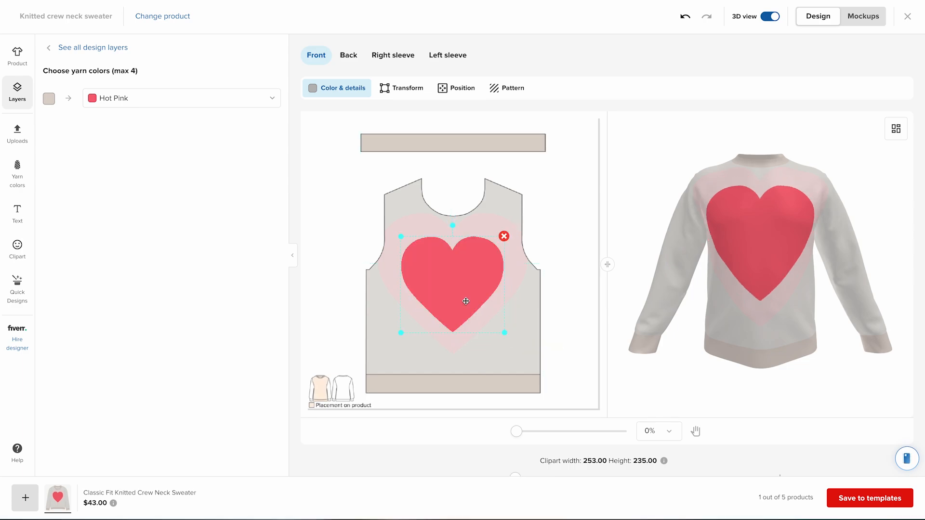
- Add a third solid heart in Chili and centre it inside the Hot Pink heart
left_click(18, 248)
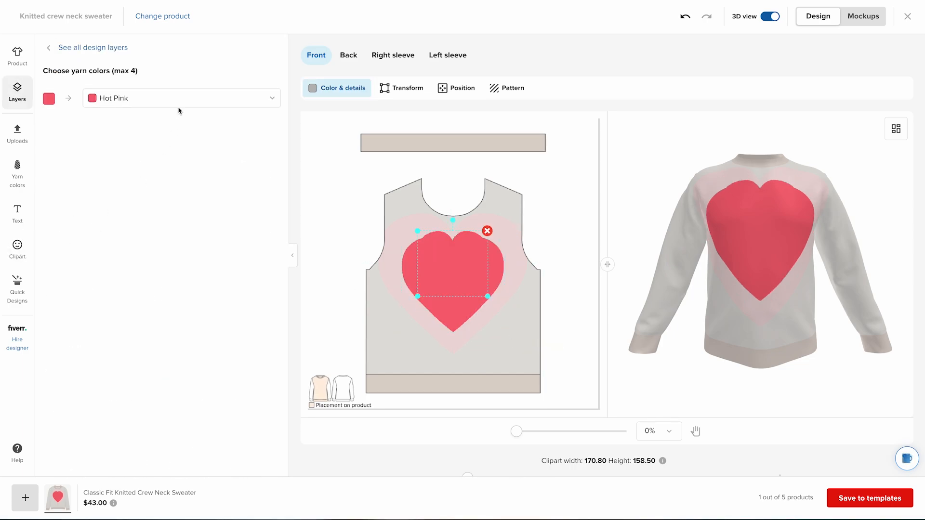
left_click(180, 106)
left_click(160, 136)
left_click_drag(451, 260, 453, 282)
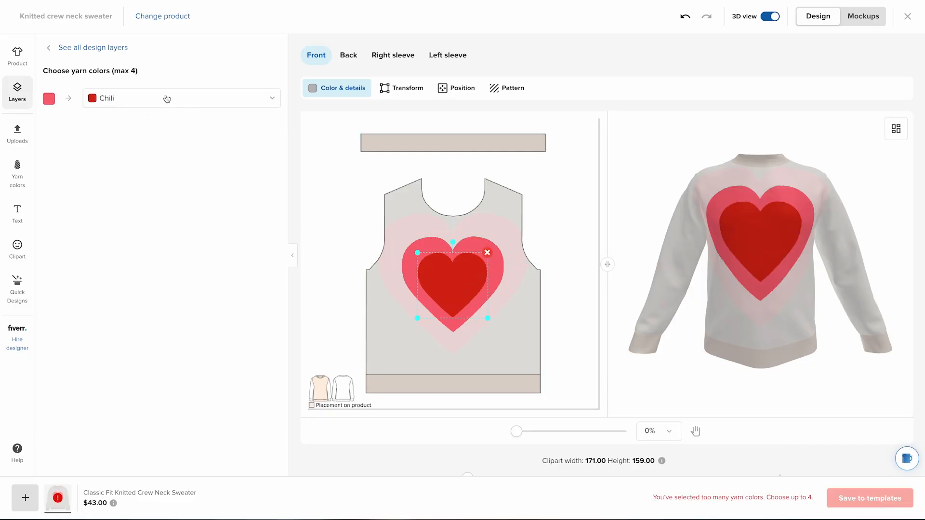
- Duplicate the Chili heart within the front placement and move the copy to the centre of the nested hearts
left_click(100, 50)
left_click(269, 55)
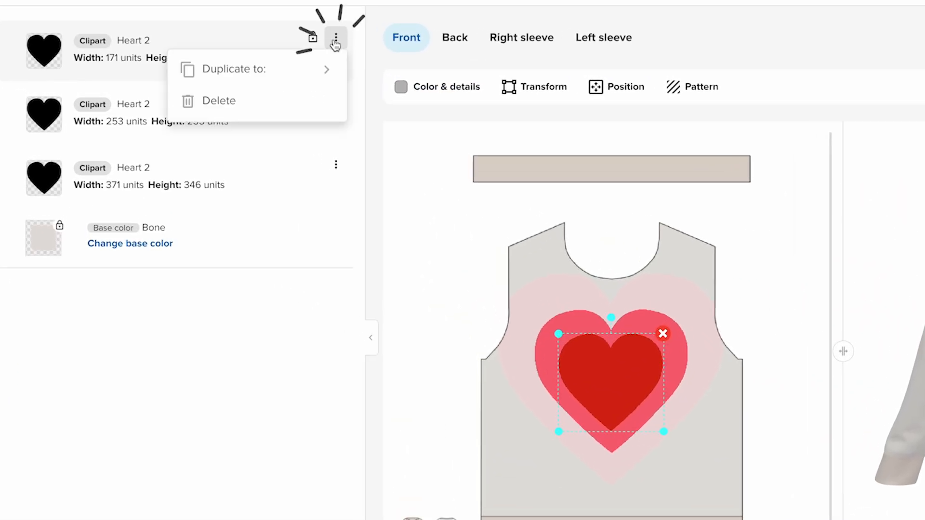
left_click(324, 66)
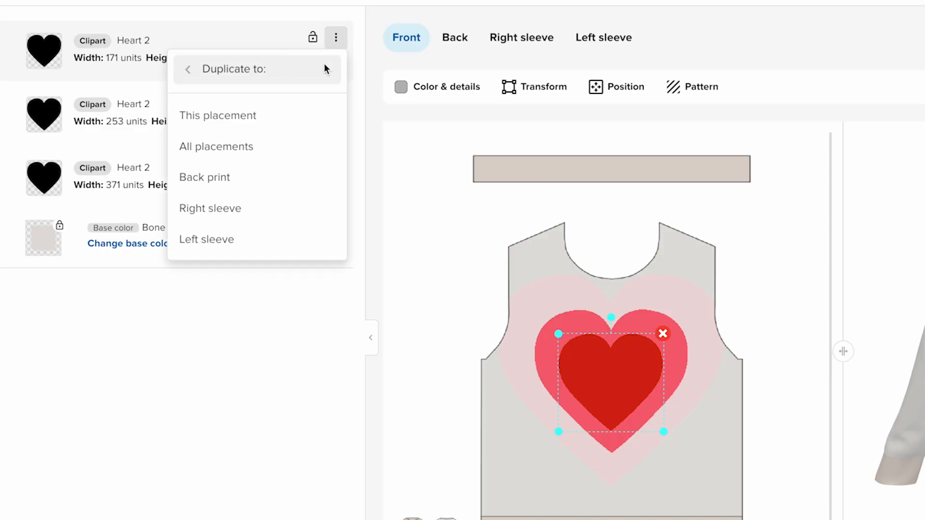
left_click(306, 115)
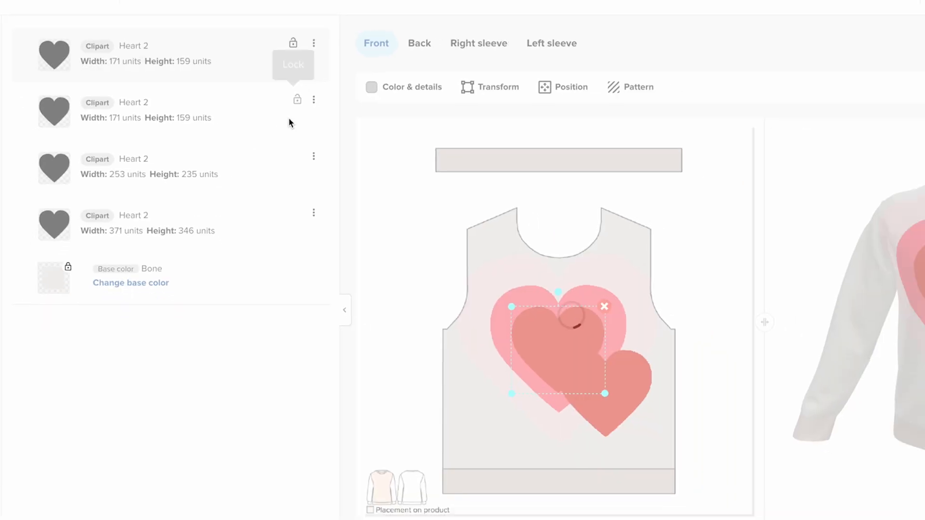
left_click_drag(602, 380, 560, 339)
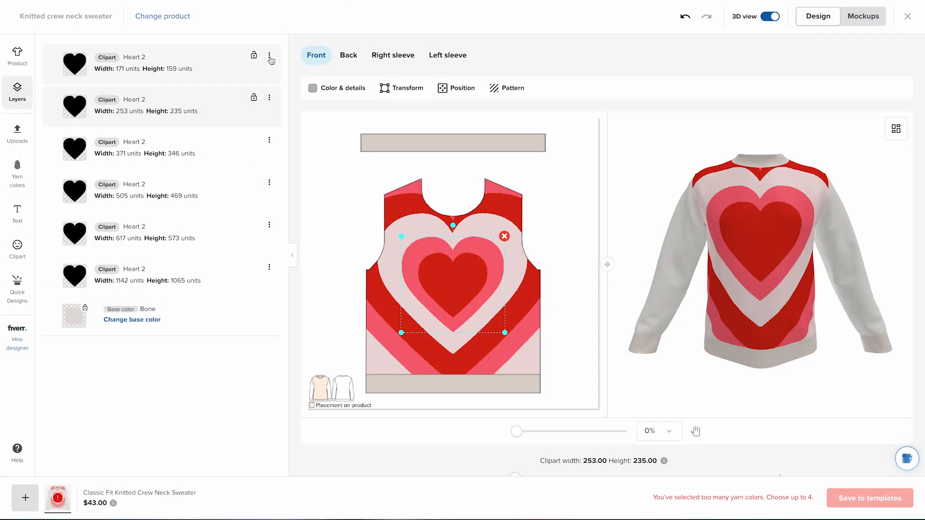
- Duplicate the smallest front heart to the back print
left_click(269, 55)
left_click(264, 75)
left_click(241, 147)
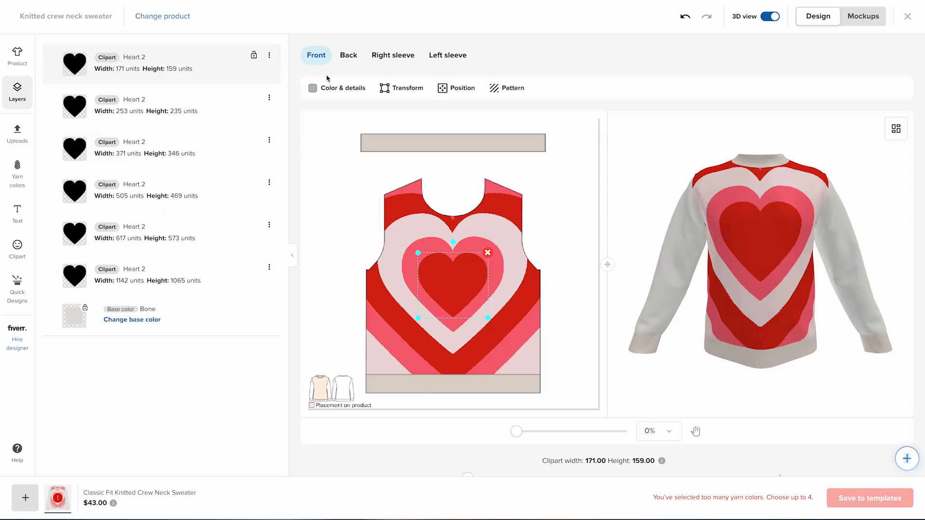
- Examine the back placement and the yarn colours used for the design, base and trim
left_click(356, 60)
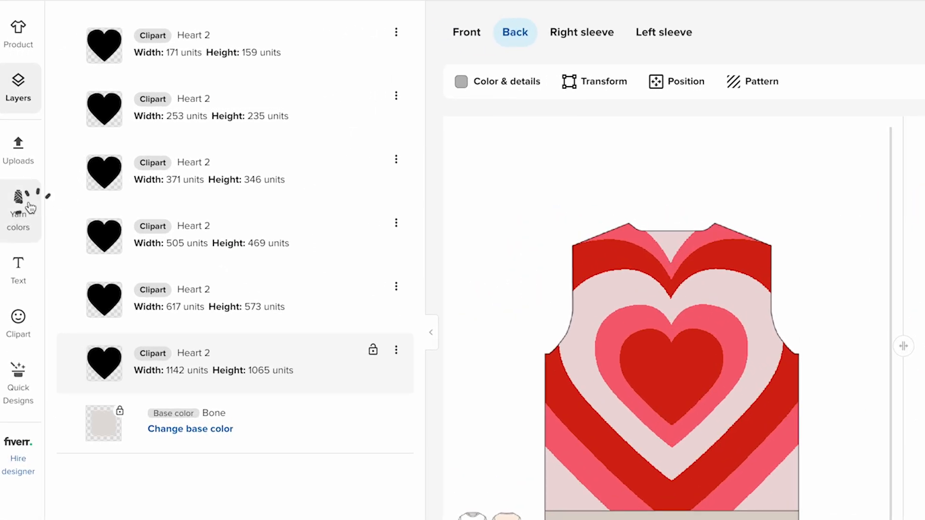
left_click(30, 207)
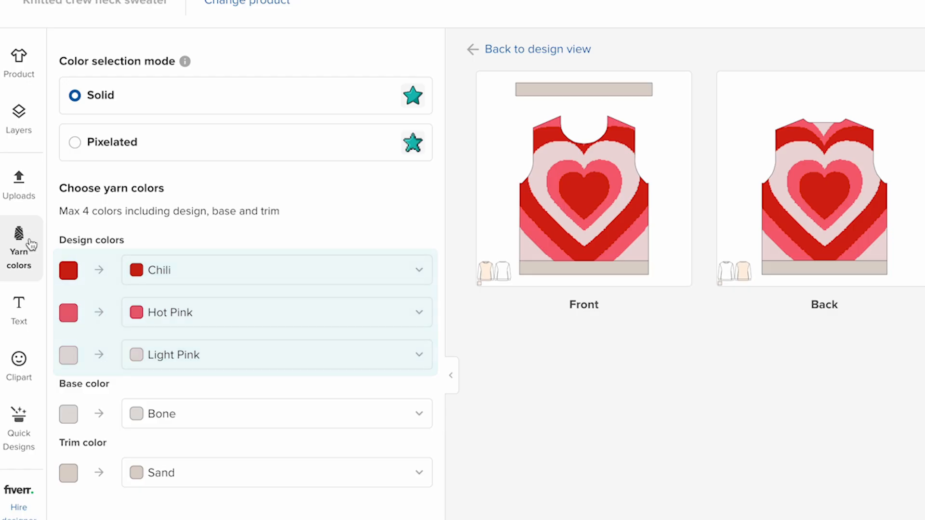
left_click(22, 128)
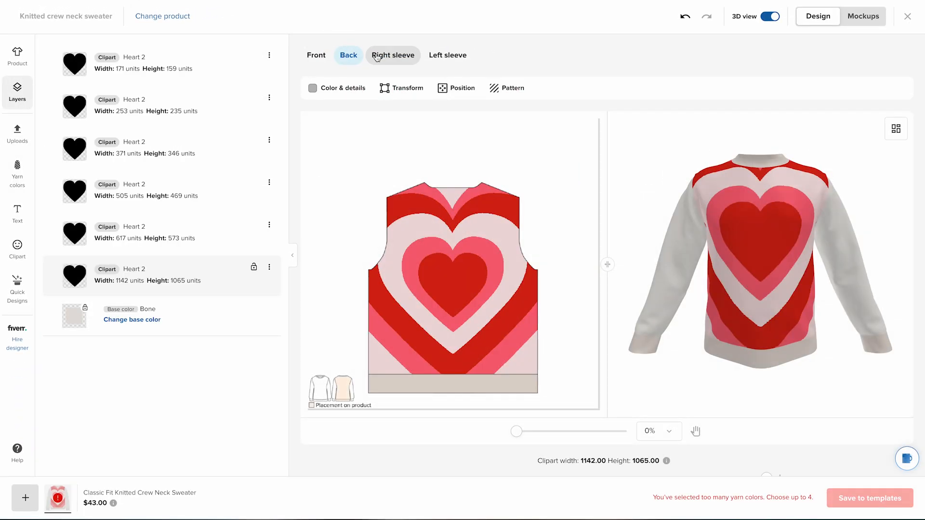
- Search the clipart for "triangle" and add a solid triangle to the right sleeve
left_click(385, 57)
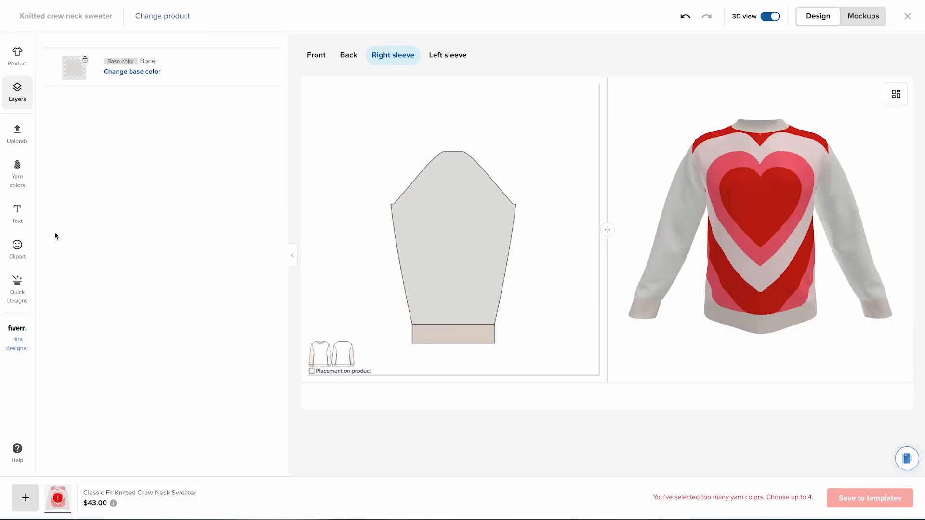
left_click(18, 247)
triple_click(177, 55)
type("triangle")
left_click(56, 312)
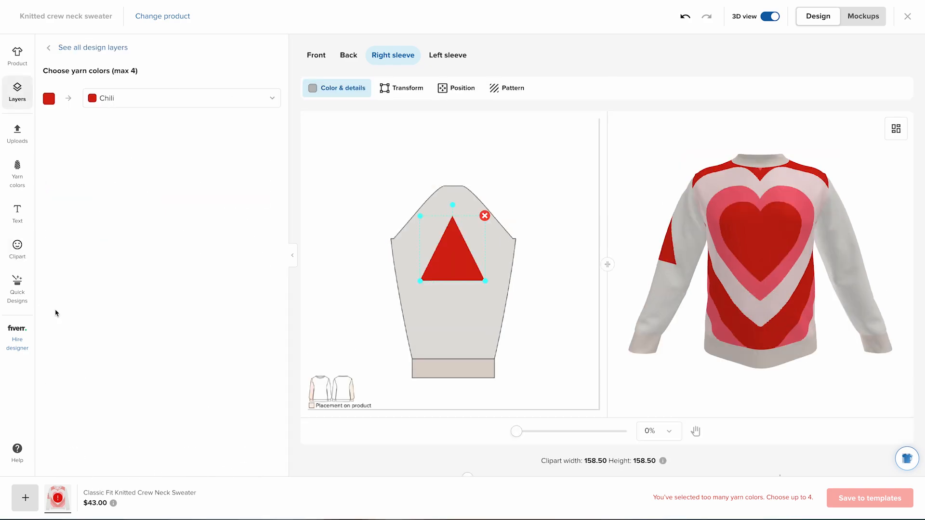
- Enlarge the triangle to about 211 × 211 units and set its base along the sleeve cuff
left_click_drag(420, 281, 417, 285)
left_click_drag(459, 273, 458, 347)
left_click_drag(417, 288, 410, 278)
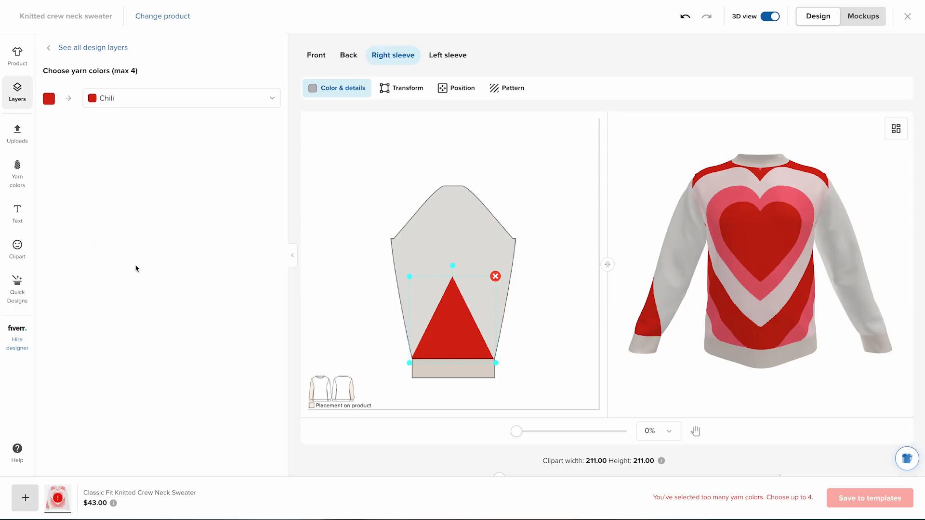
- Add a second triangle to the right sleeve in Hot Pink, enlarged to about 308 × 308 units
left_click(18, 248)
left_click(56, 312)
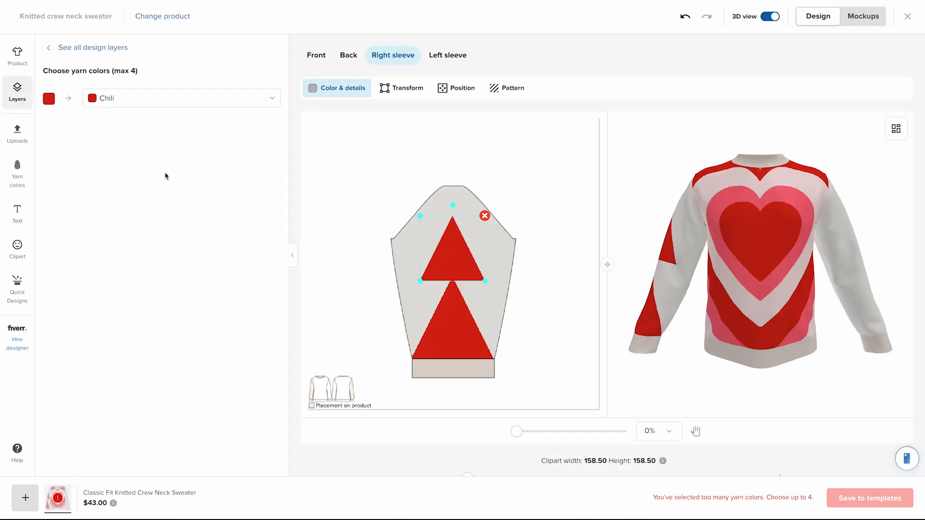
left_click(240, 102)
left_click(115, 182)
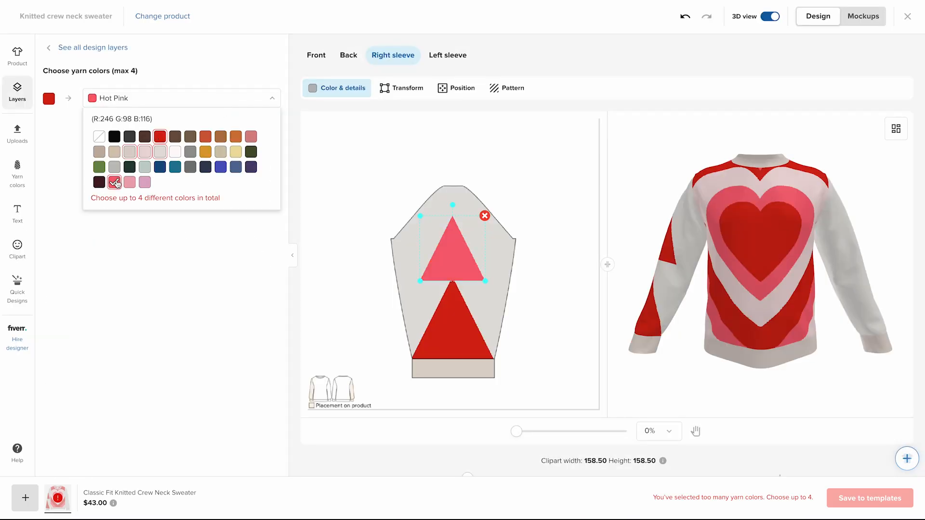
left_click_drag(421, 282, 391, 313)
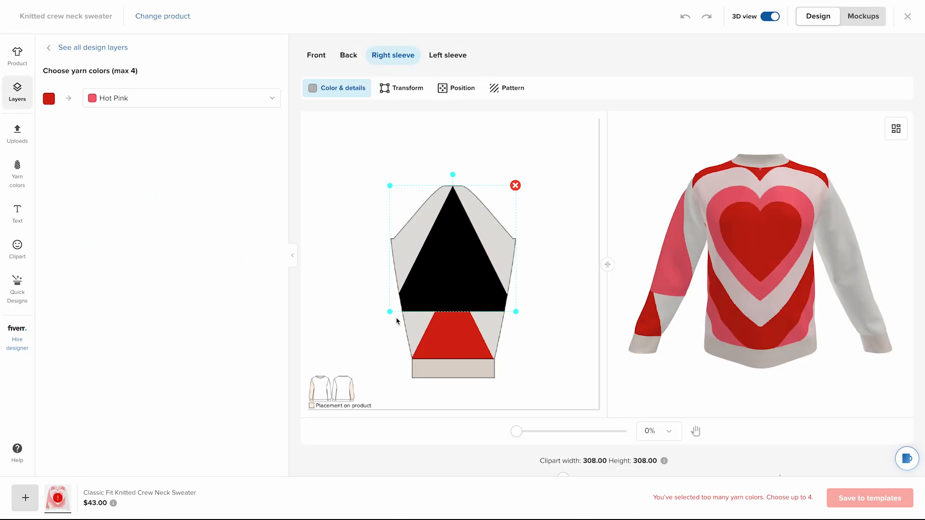
- Layer the Hot Pink triangle behind the Chili one and lower it to form an even band around it
left_click(101, 46)
left_click_drag(194, 67, 192, 105)
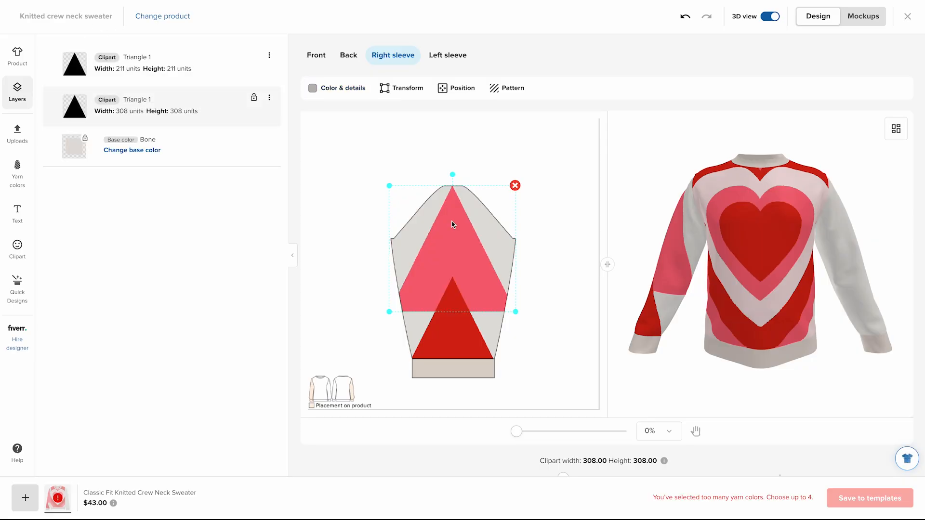
left_click_drag(453, 222, 451, 277)
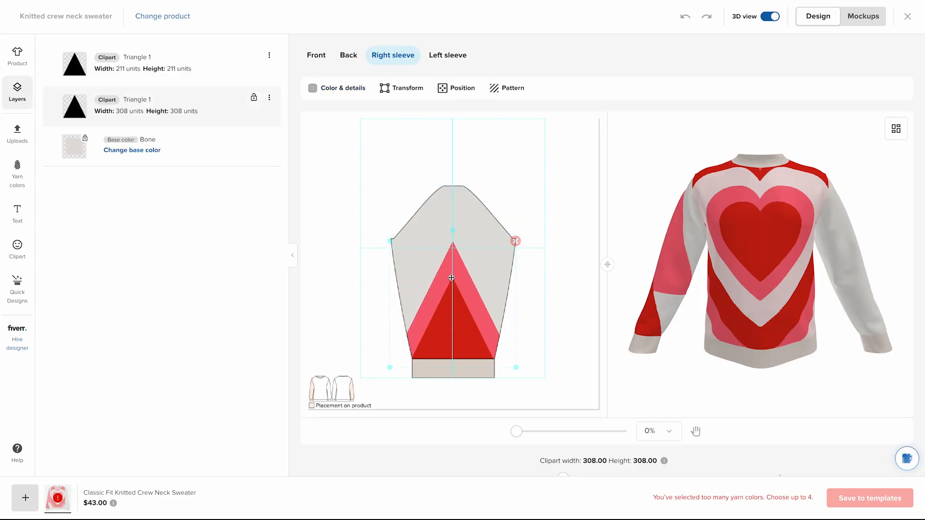
- Add a third triangle to the right sleeve in Light Pink, enlarged to about 374 × 374 units
left_click(19, 247)
left_click(94, 303)
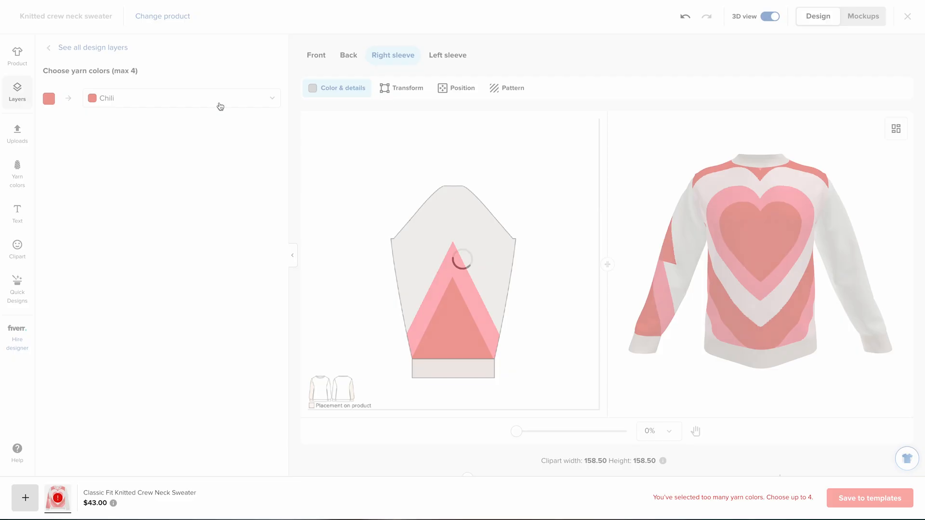
left_click(221, 103)
left_click(145, 153)
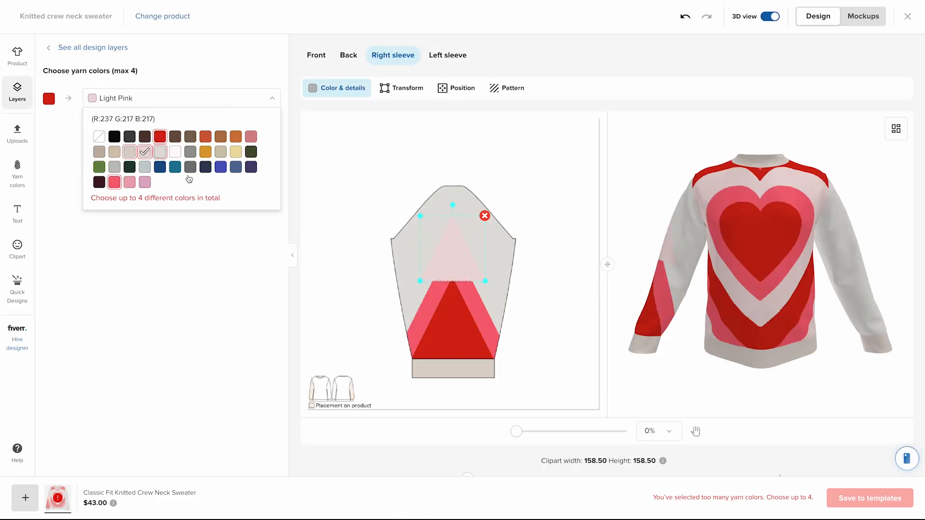
left_click_drag(419, 283, 380, 330)
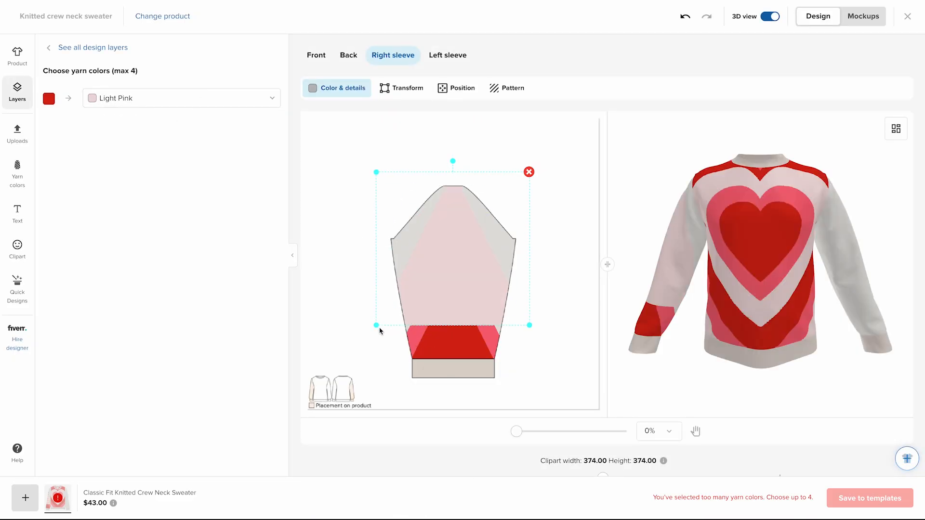
- Layer the Light Pink triangle lower down behind the other two and duplicate it within the right sleeve placement
left_click(104, 47)
left_click_drag(110, 56, 110, 145)
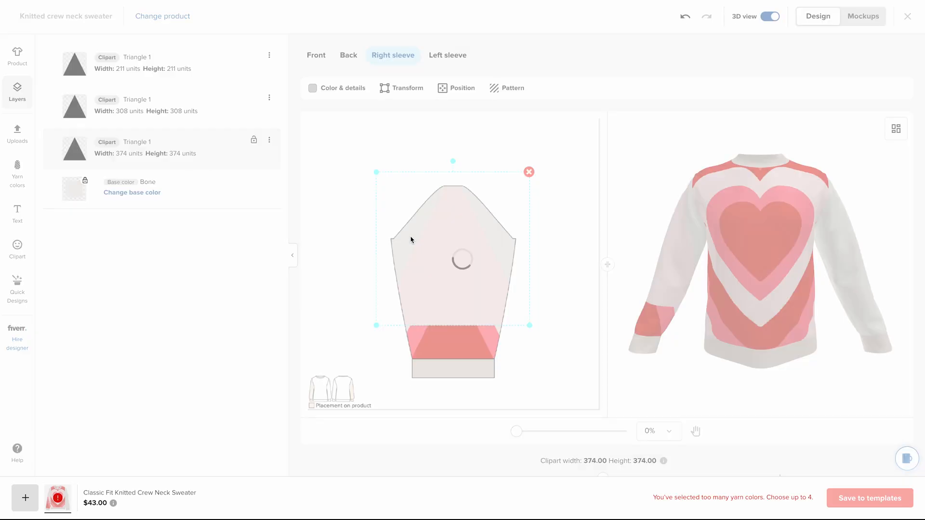
left_click_drag(435, 217, 449, 244)
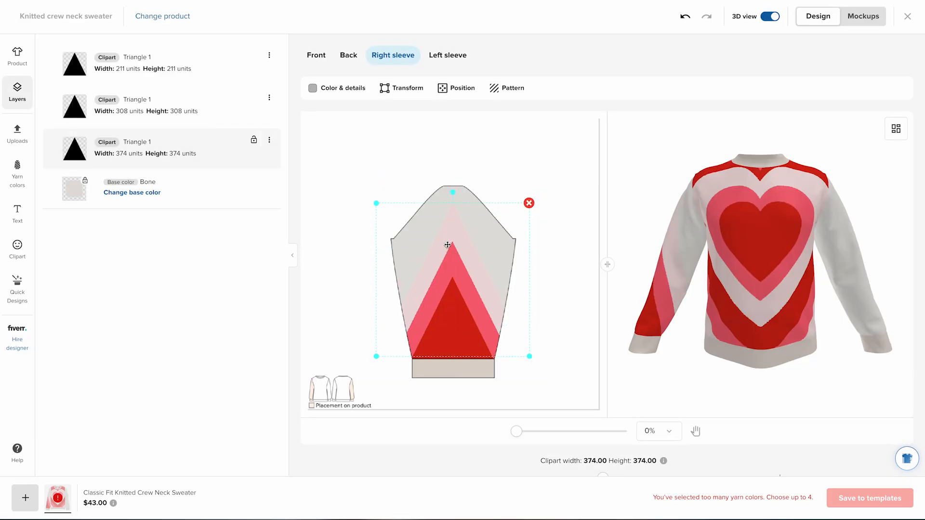
left_click(268, 140)
left_click(247, 193)
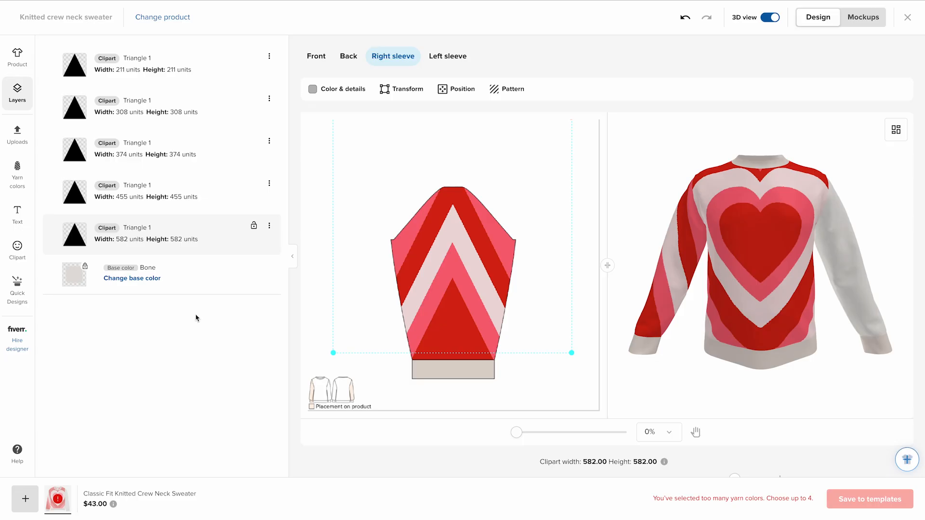
- Duplicate the right sleeve's two largest triangles, 582 and 455 units wide, to the left sleeve
left_click(270, 226)
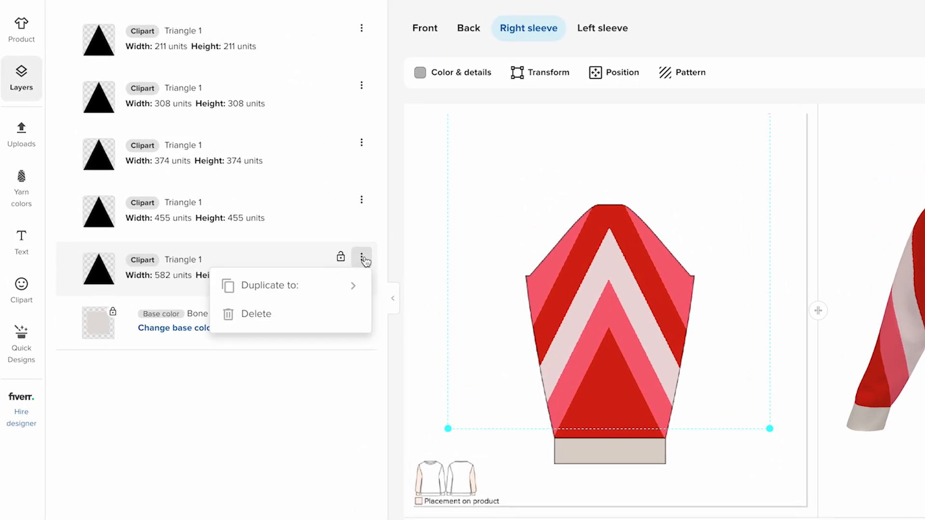
left_click(358, 291)
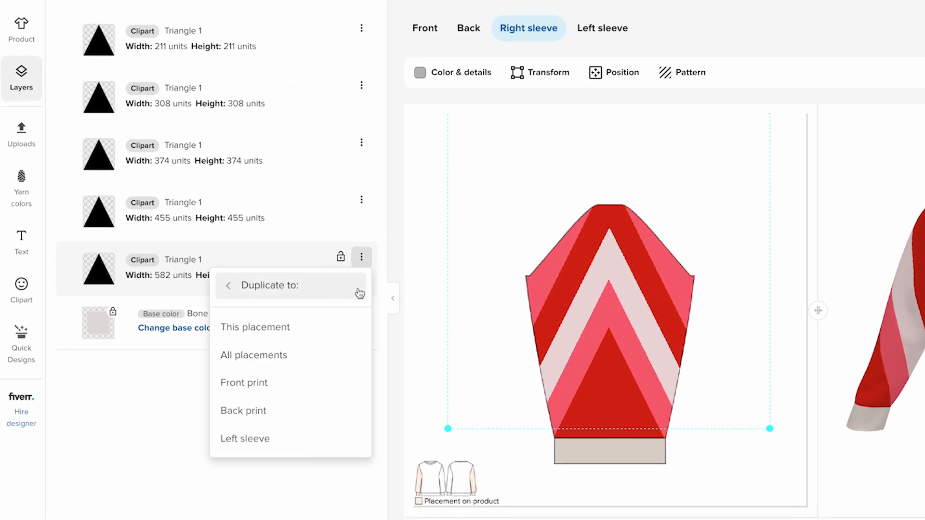
left_click(318, 438)
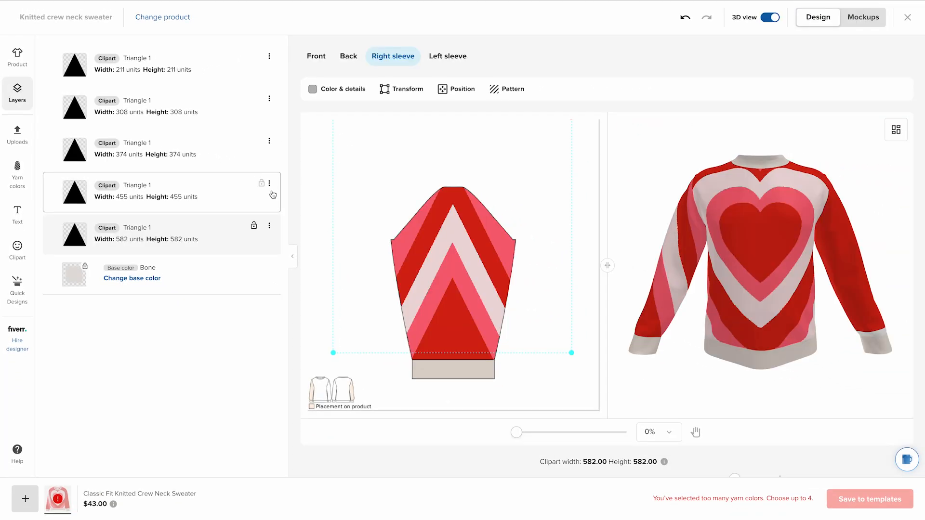
left_click(314, 192)
left_click(308, 216)
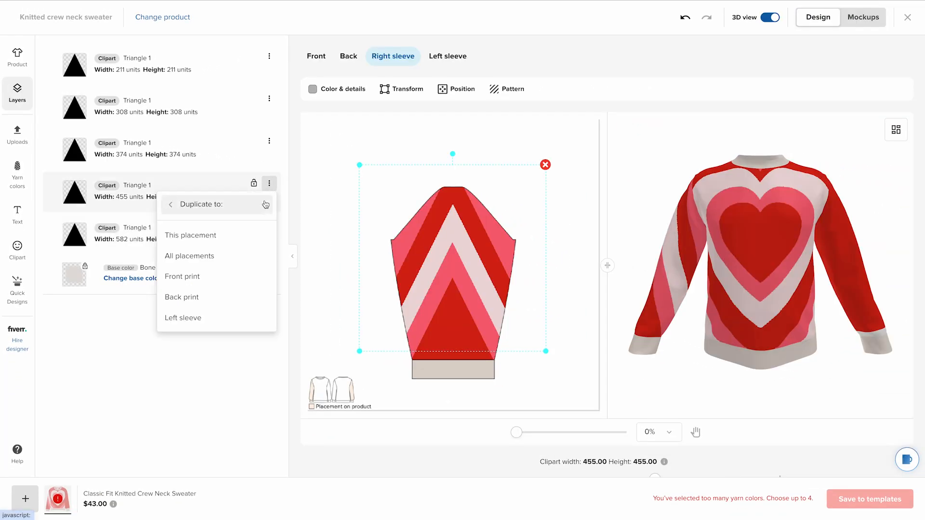
left_click(238, 318)
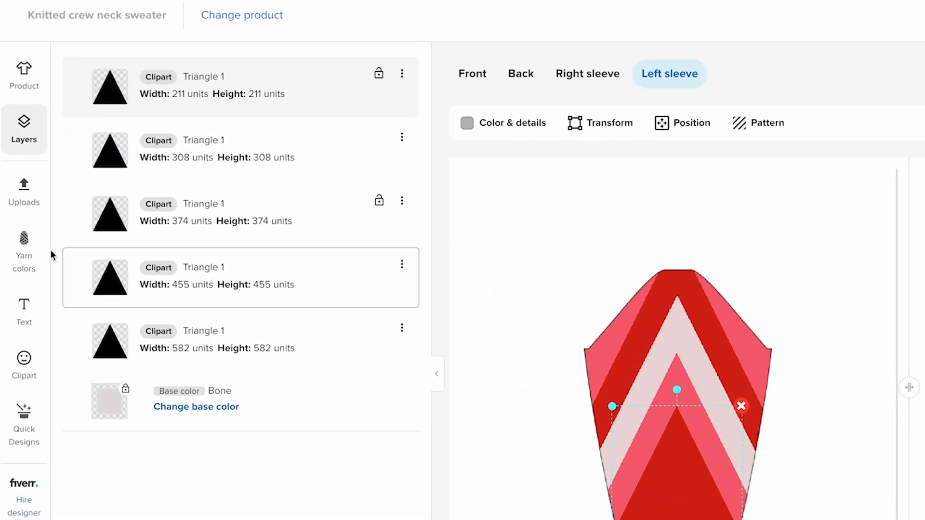
- Set the sweater's base yarn color to Light Pink
left_click(28, 261)
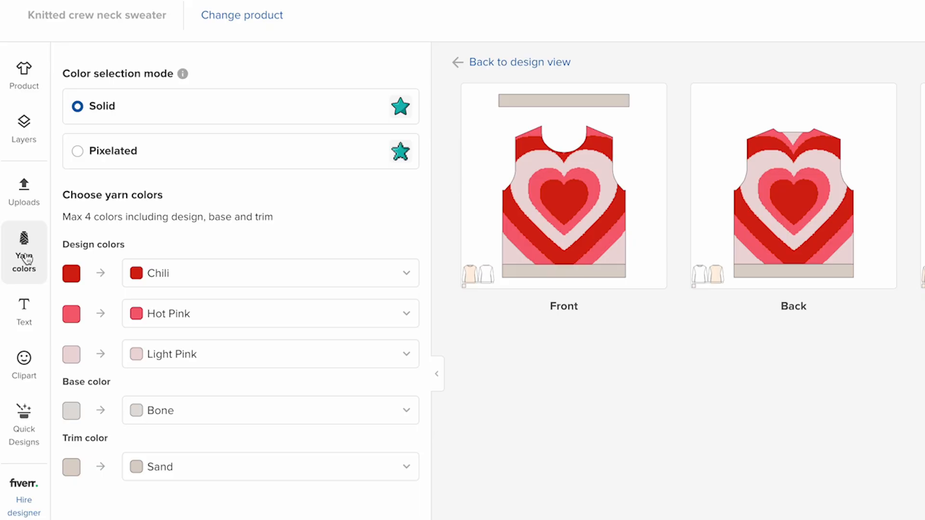
left_click(233, 420)
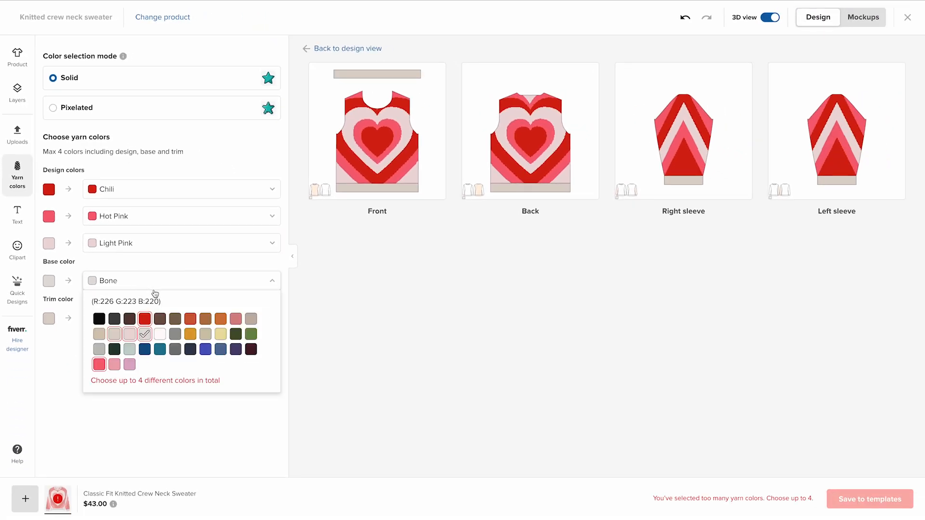
left_click(130, 334)
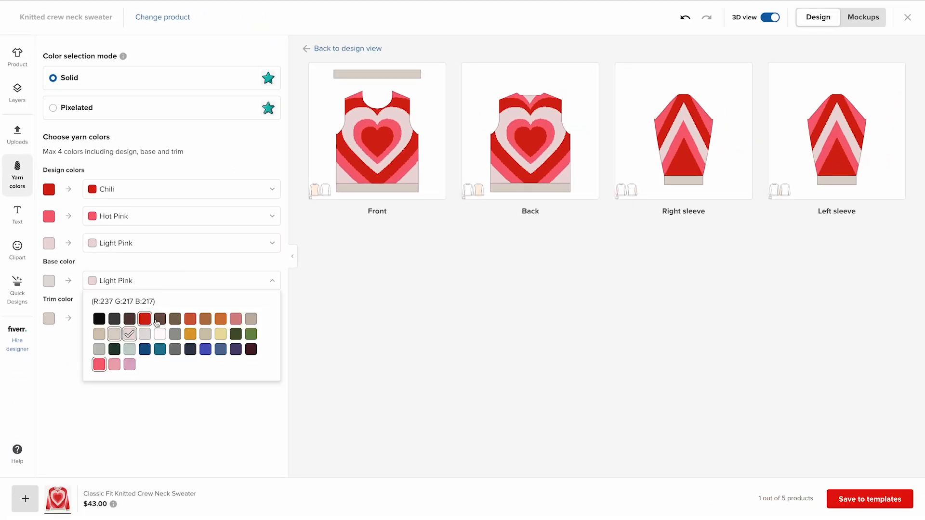
left_click(219, 288)
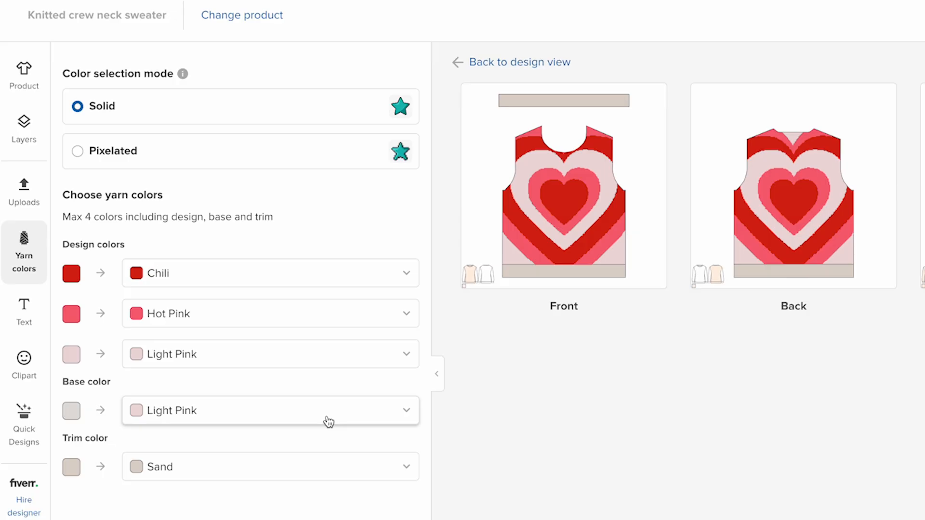
- Try Royal as the trim yarn color and inspect the sweater from another angle in the 3D preview
left_click(326, 469)
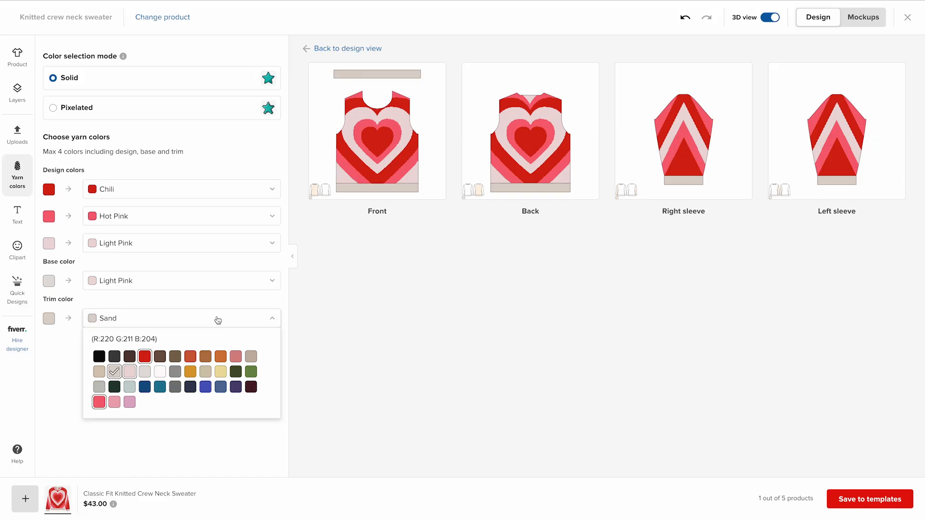
left_click(206, 388)
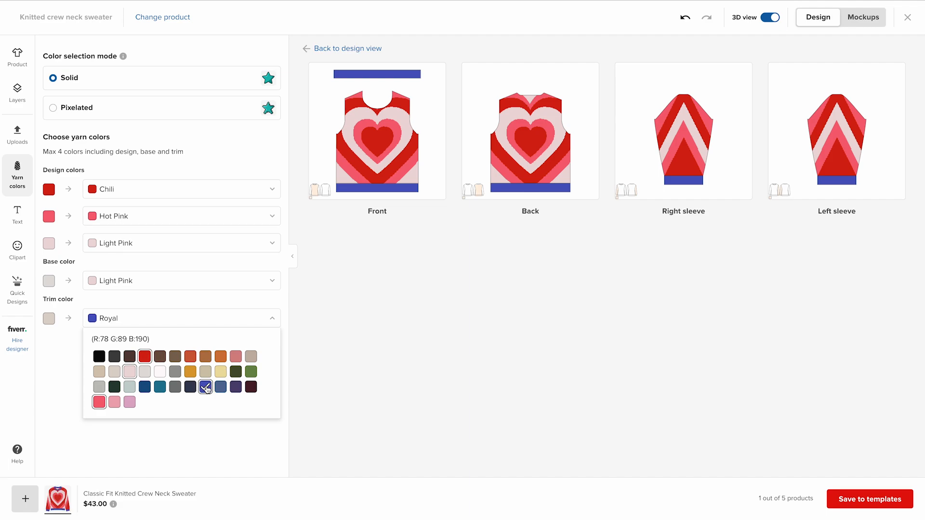
left_click(17, 92)
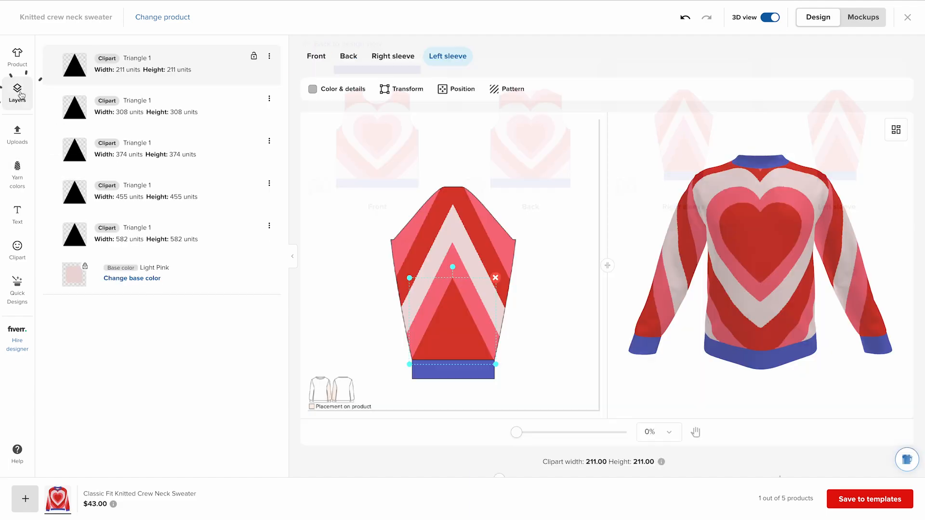
left_click_drag(794, 325, 482, 313)
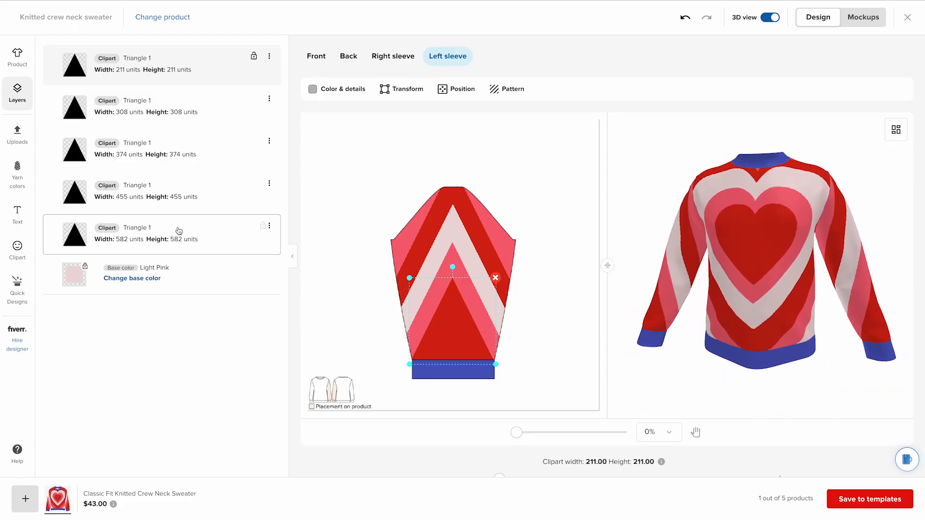
- Set the sweater's trim yarn color to Light Pink
left_click(19, 174)
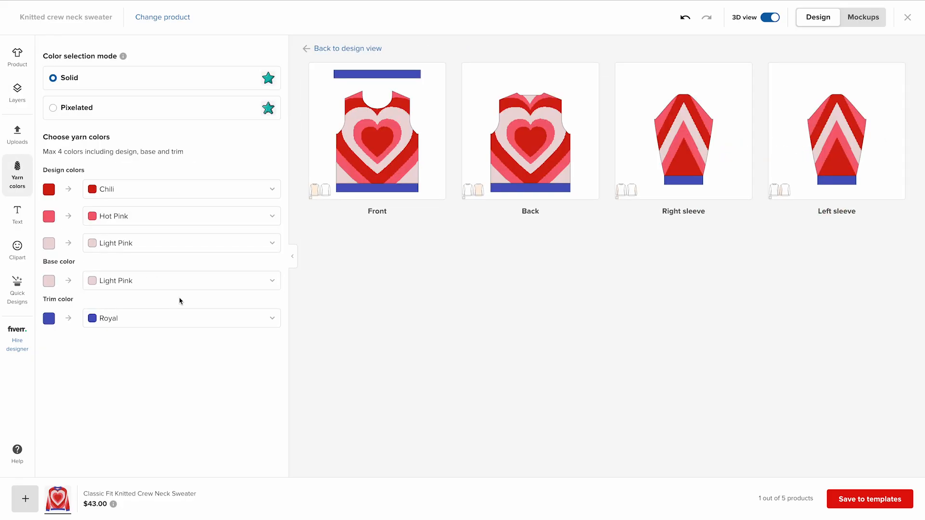
left_click(202, 319)
left_click(129, 372)
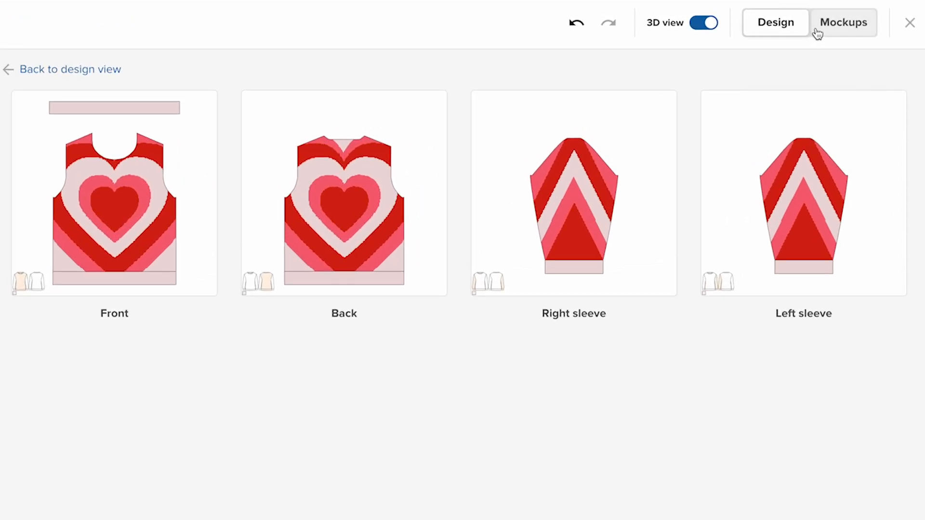
- Preview the finished sweater's mockups and save the design to the product templates
left_click(817, 31)
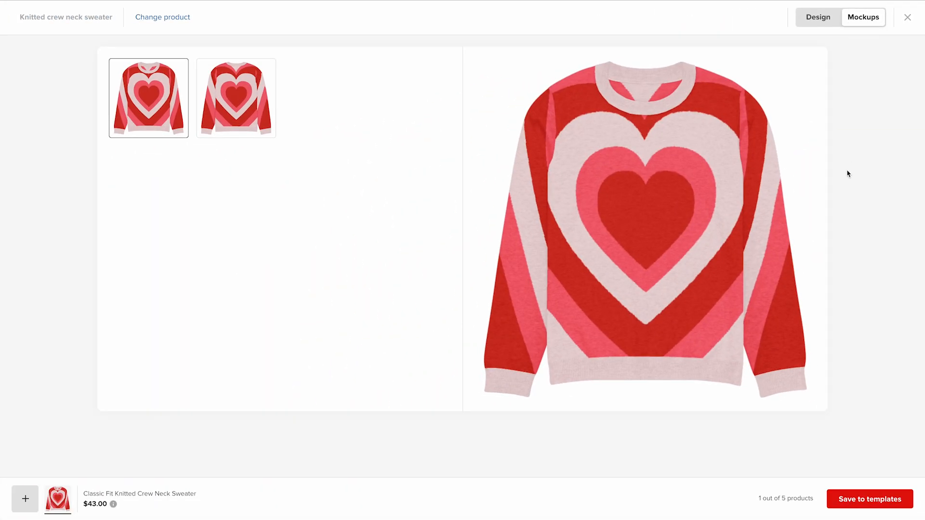
left_click(853, 506)
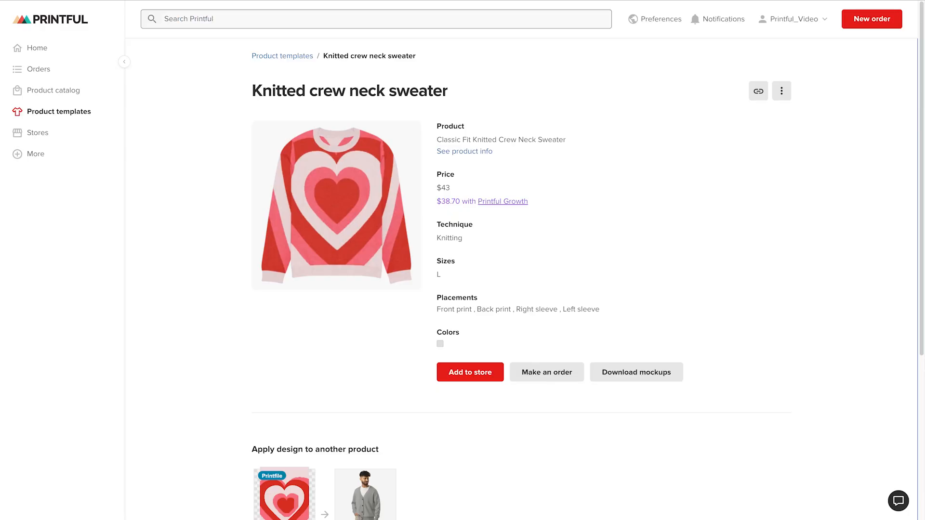